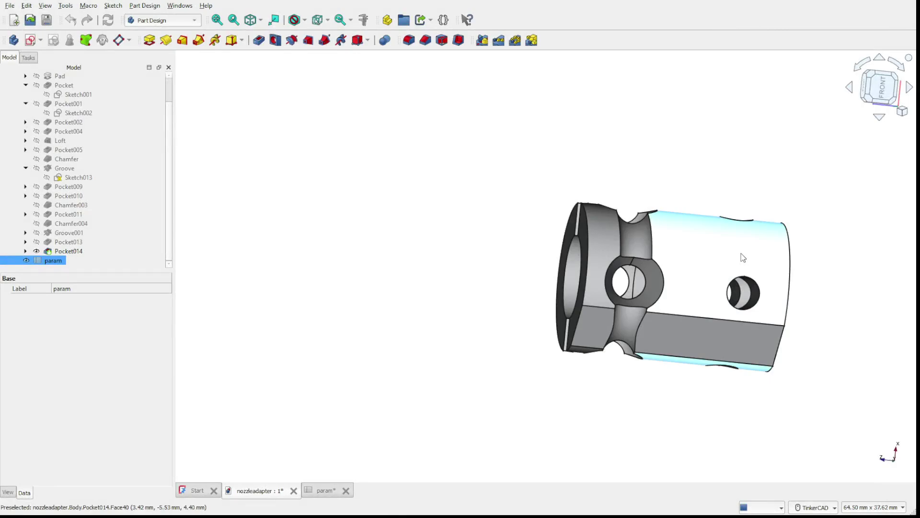
Orbit the adapter to view each bored end face, ending tilted over the slotted end
{"action": "right_click_drag", "start_coordinate": [742, 257], "coordinate": [594, 256]}
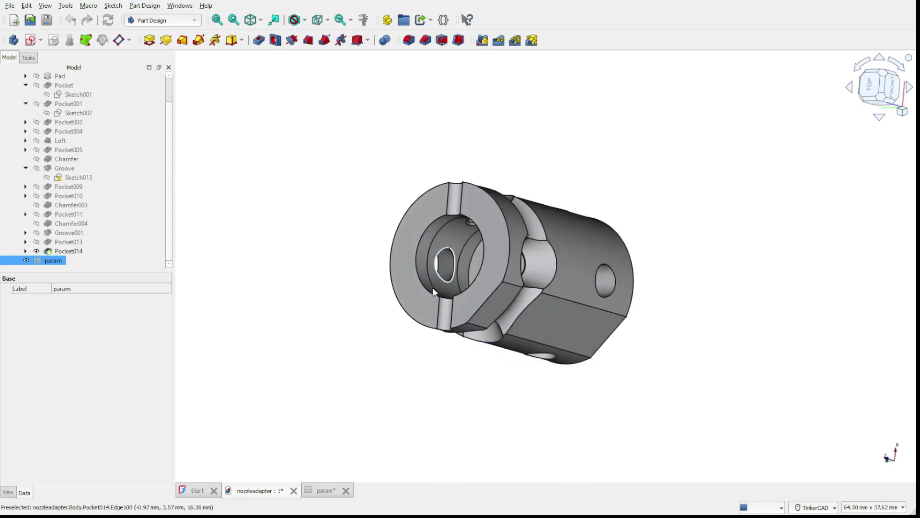
{"action": "right_click_drag", "start_coordinate": [508, 249], "coordinate": [512, 208]}
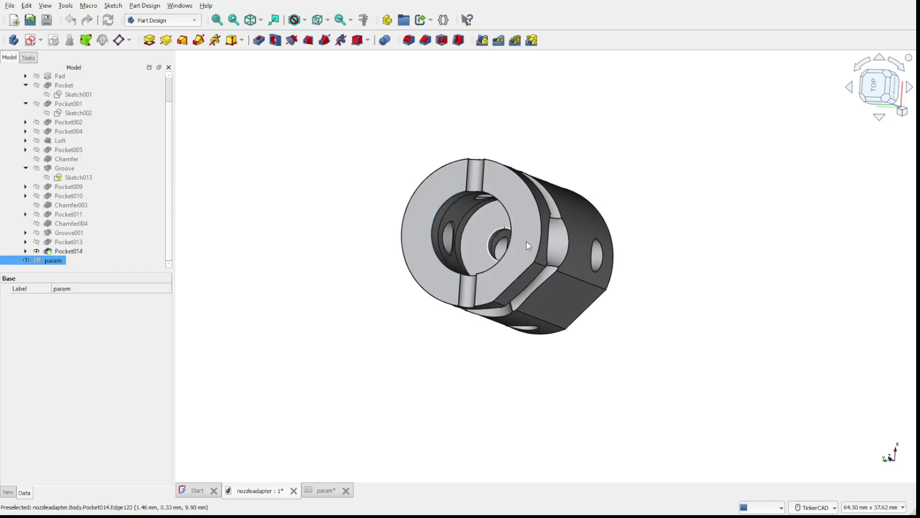
{"action": "right_click_drag", "start_coordinate": [528, 243], "coordinate": [380, 228]}
{"action": "right_click_drag", "start_coordinate": [858, 268], "coordinate": [719, 275]}
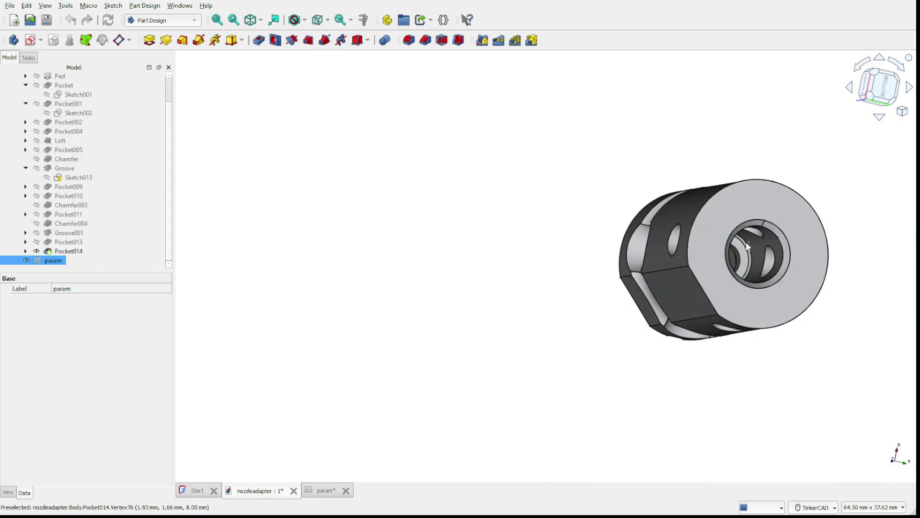
{"action": "right_click_drag", "start_coordinate": [743, 266], "coordinate": [715, 278]}
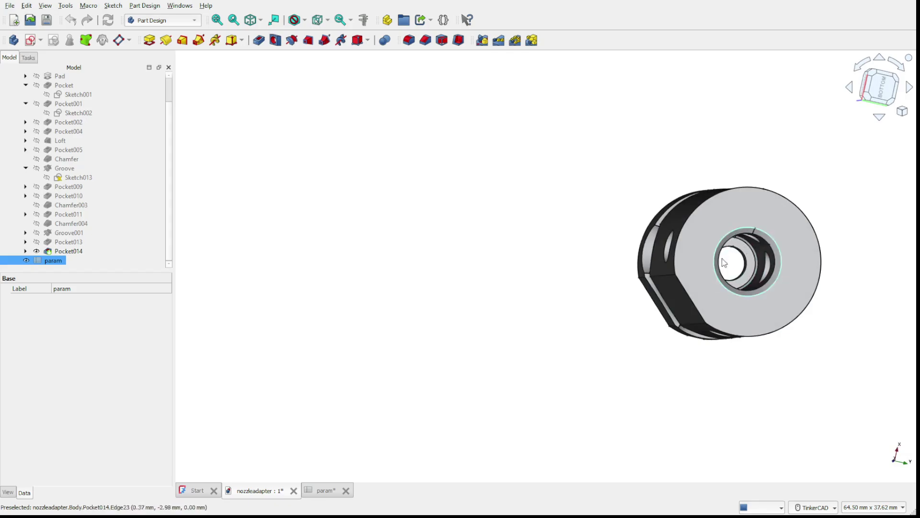
{"action": "middle_click_drag", "start_coordinate": [738, 240], "coordinate": [661, 251]}
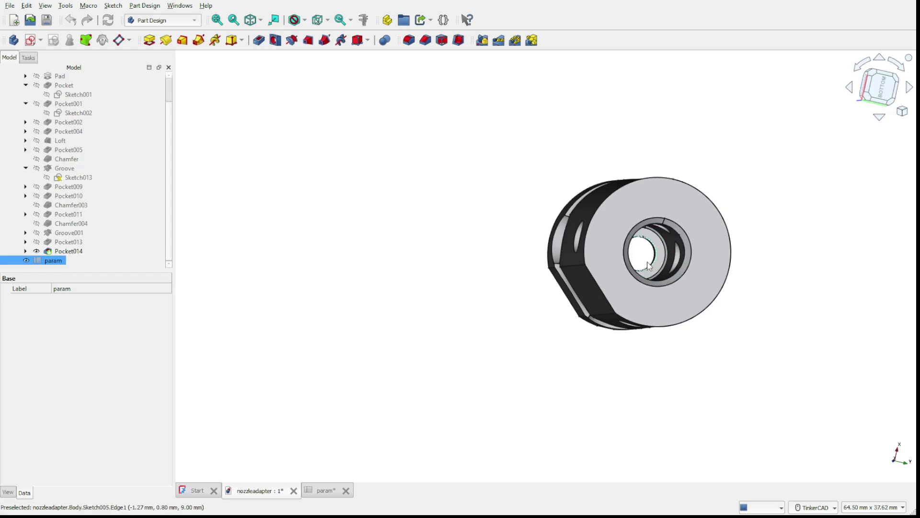
{"action": "right_click_drag", "start_coordinate": [655, 261], "coordinate": [723, 240]}
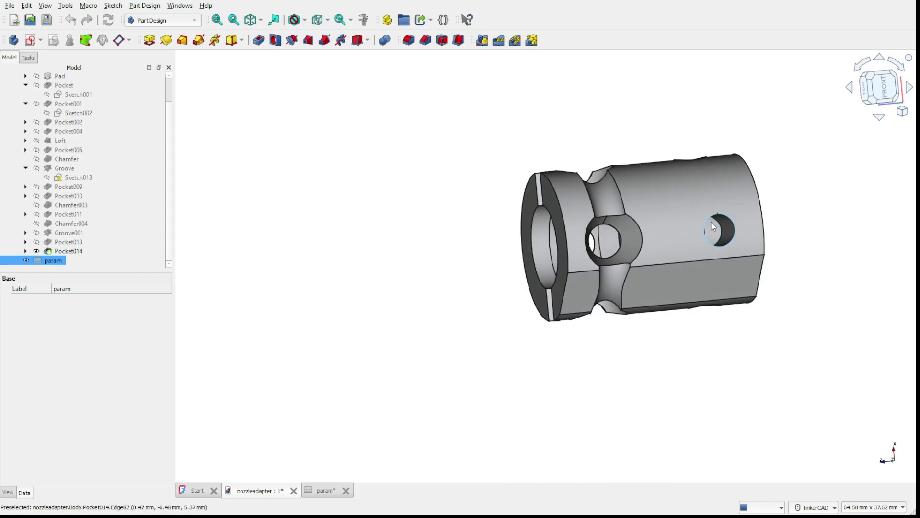
Tilt the adapter to show its top and side holes, ending on the slotted end and hex flats
{"action": "right_click_drag", "start_coordinate": [714, 232], "coordinate": [715, 229]}
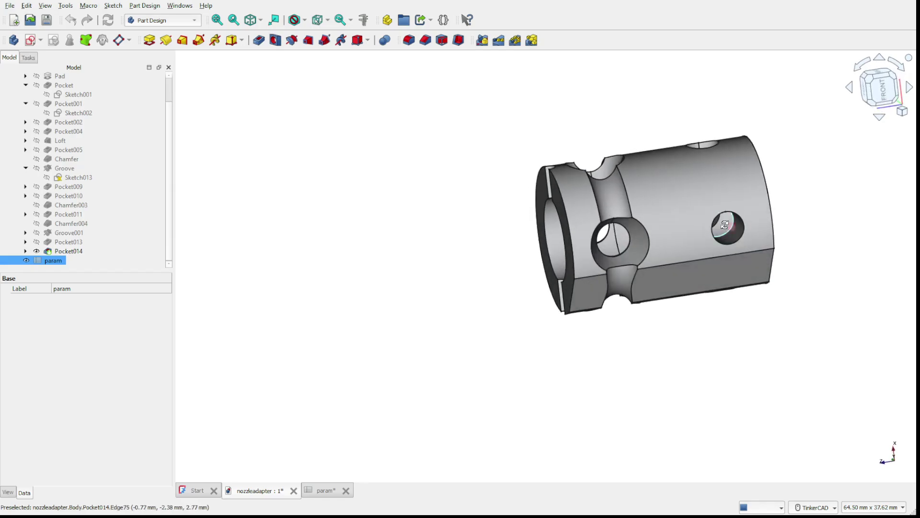
{"action": "right_click_drag", "start_coordinate": [725, 225], "coordinate": [719, 215]}
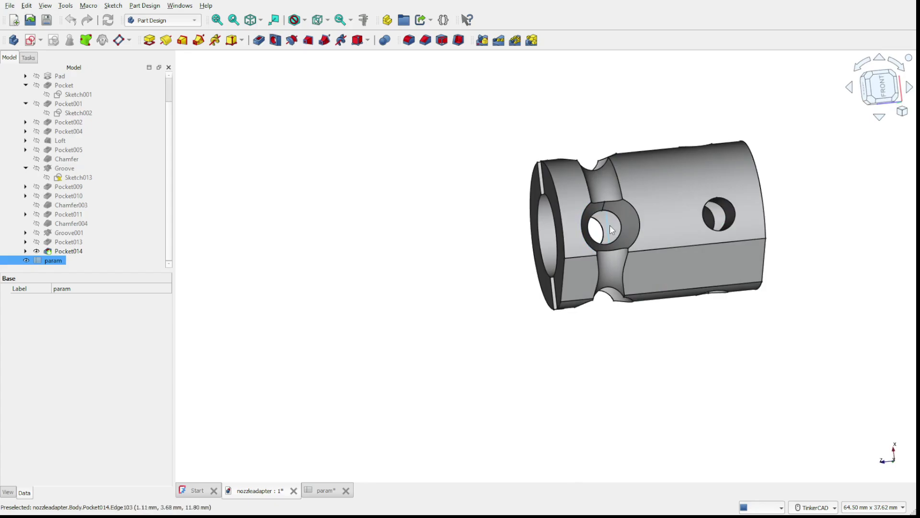
{"action": "right_click_drag", "start_coordinate": [611, 229], "coordinate": [619, 206]}
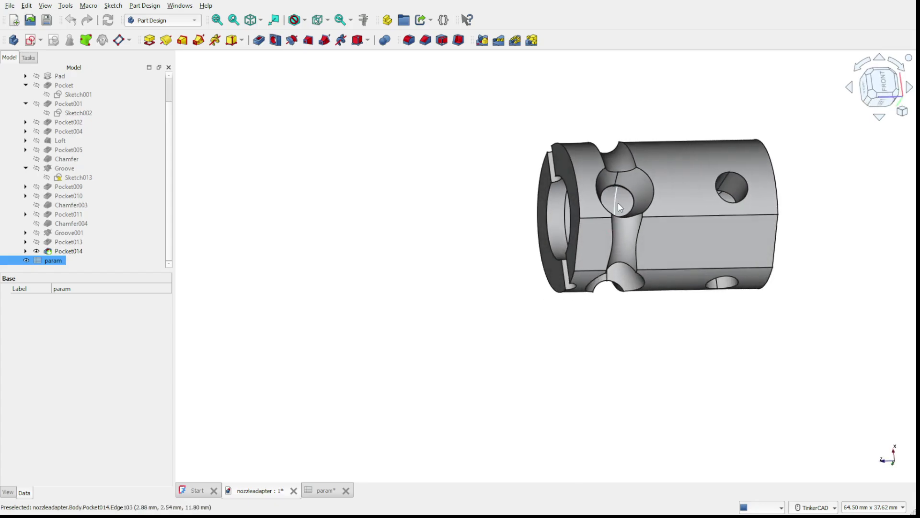
{"action": "right_click_drag", "start_coordinate": [623, 204], "coordinate": [652, 176]}
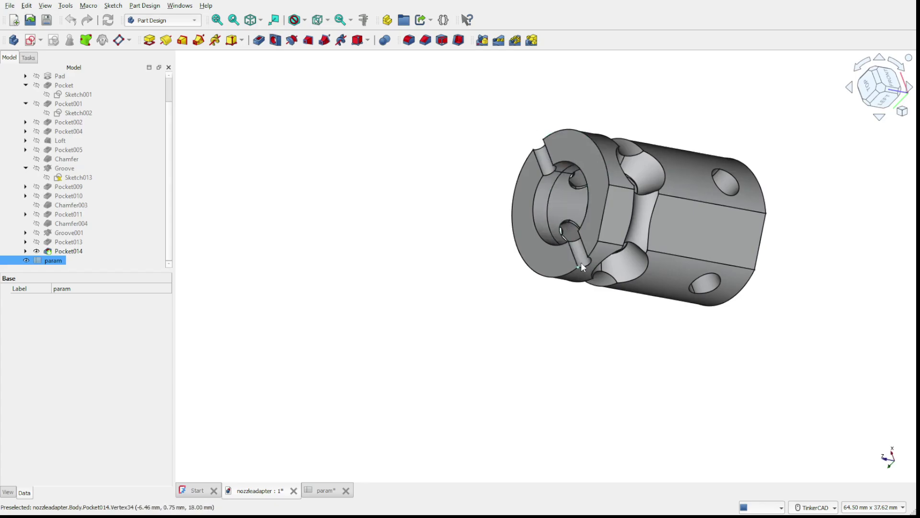
{"action": "middle_click_drag", "start_coordinate": [581, 262], "coordinate": [546, 266]}
{"action": "right_click_drag", "start_coordinate": [547, 265], "coordinate": [590, 215]}
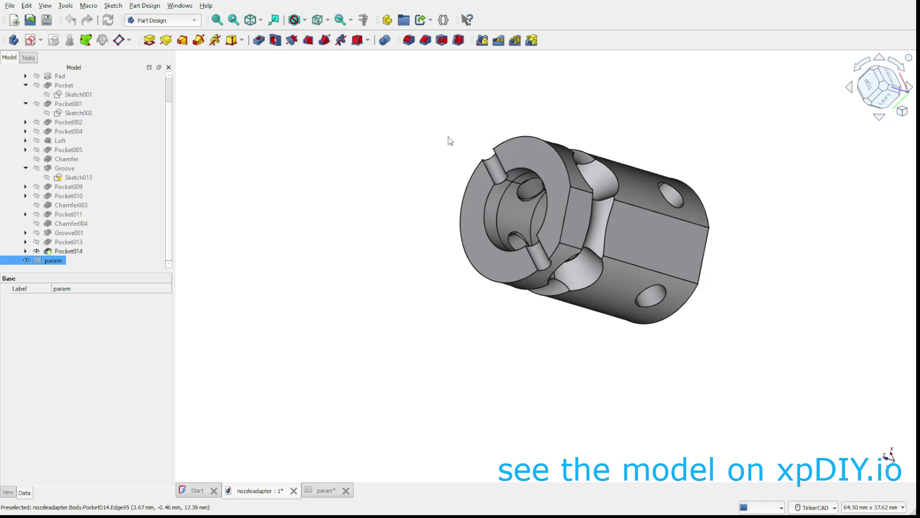
Orbit the adapter through several angles and a bottom view, ending on a side view of its cross-holes
{"action": "right_click_drag", "start_coordinate": [562, 204], "coordinate": [460, 164]}
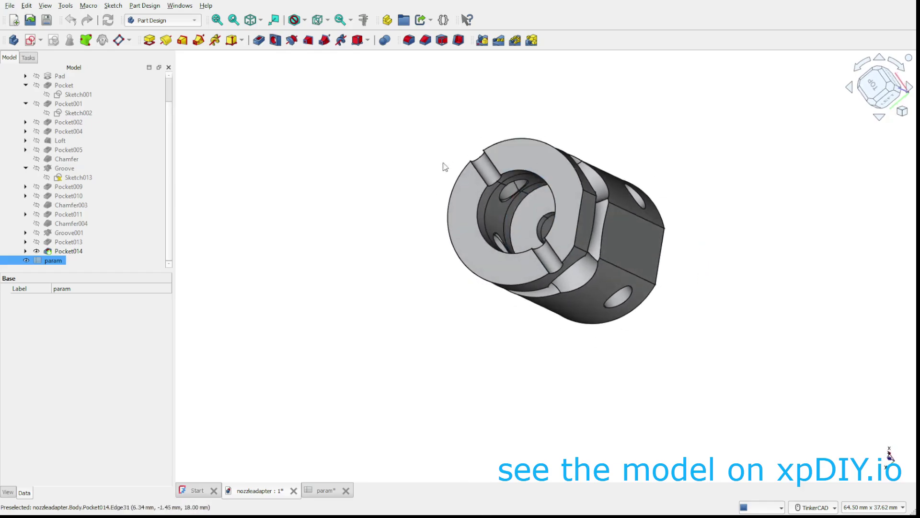
{"action": "right_click_drag", "start_coordinate": [619, 191], "coordinate": [587, 232]}
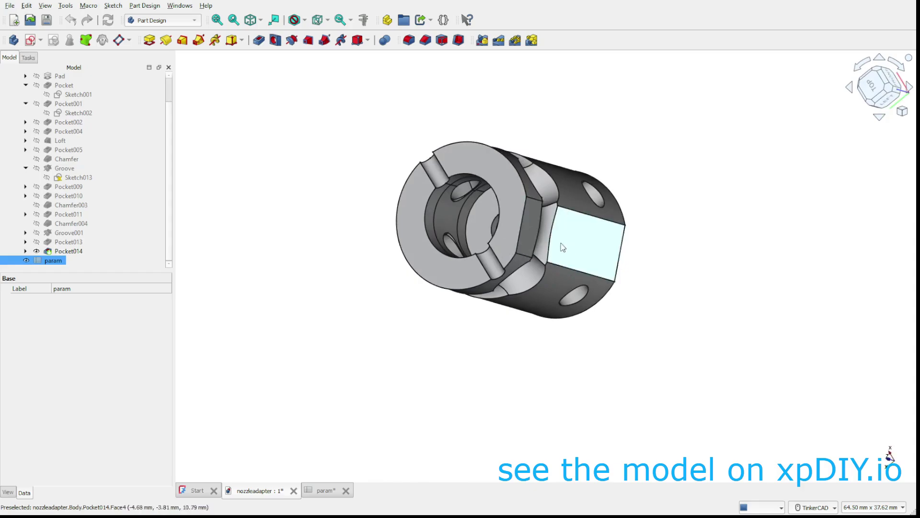
{"action": "right_click_drag", "start_coordinate": [599, 246], "coordinate": [547, 243]}
{"action": "middle_click_drag", "start_coordinate": [547, 242], "coordinate": [633, 226]}
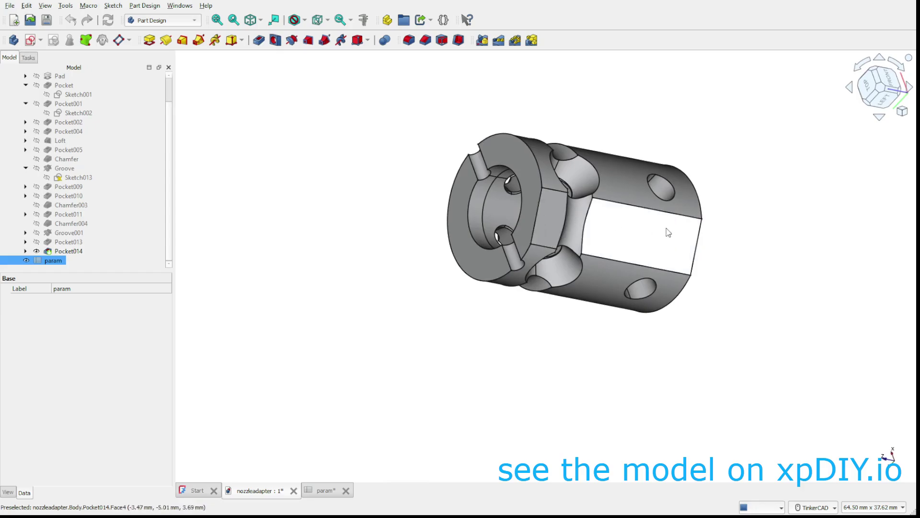
{"action": "right_click_drag", "start_coordinate": [662, 176], "coordinate": [653, 303]}
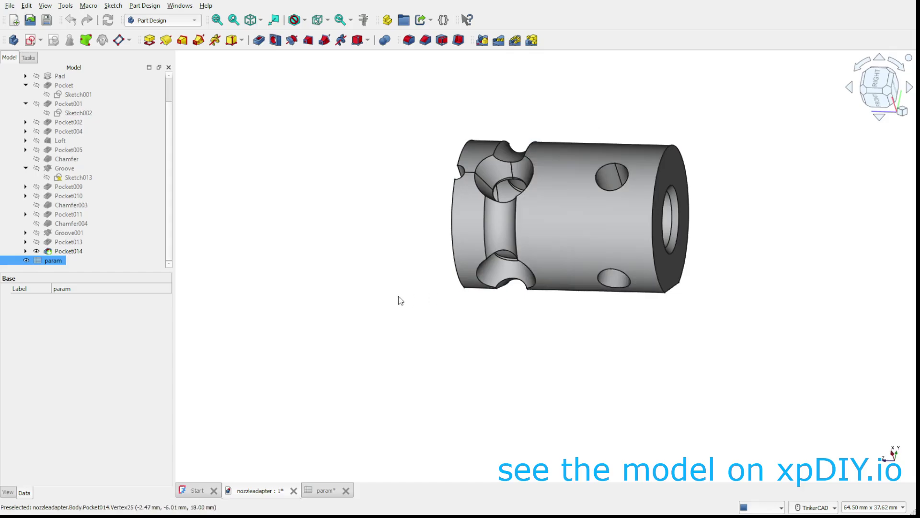
{"action": "right_click_drag", "start_coordinate": [631, 259], "coordinate": [497, 228]}
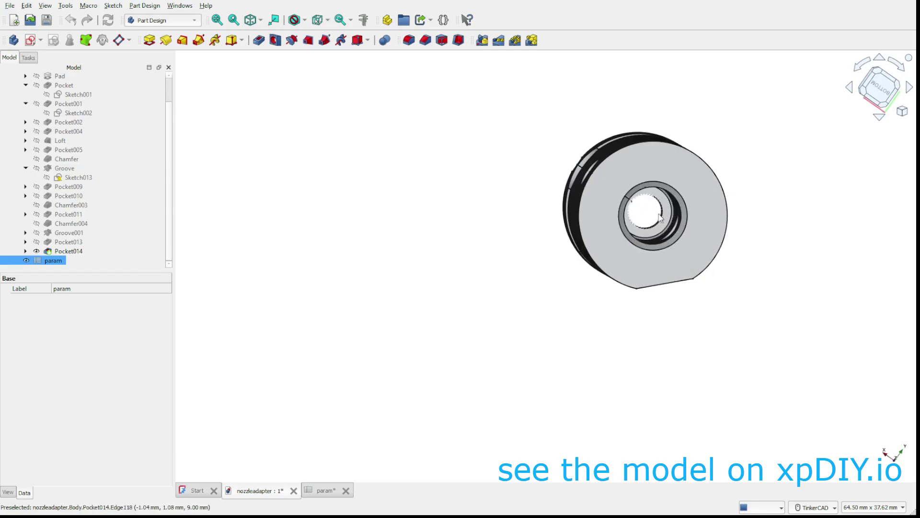
{"action": "right_click_drag", "start_coordinate": [661, 227], "coordinate": [758, 213]}
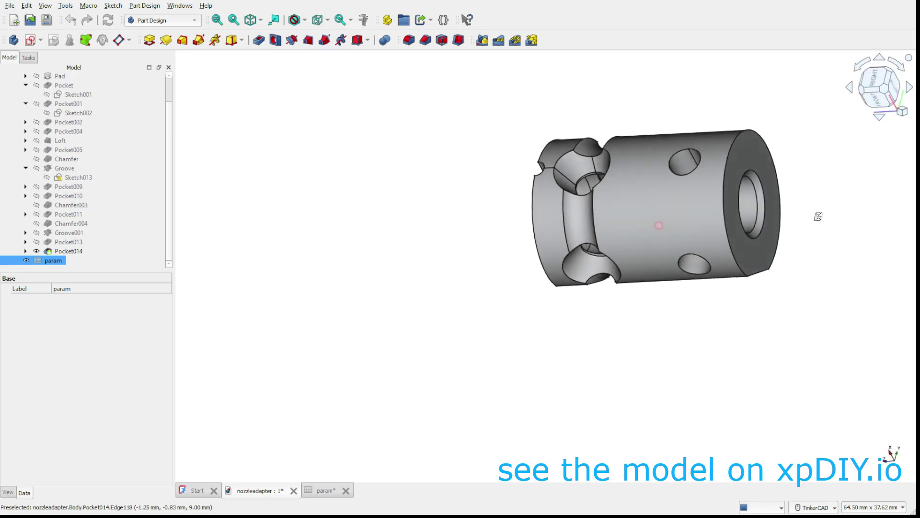
{"action": "middle_click_drag", "start_coordinate": [703, 238], "coordinate": [612, 246]}
{"action": "right_click_drag", "start_coordinate": [617, 220], "coordinate": [639, 219]}
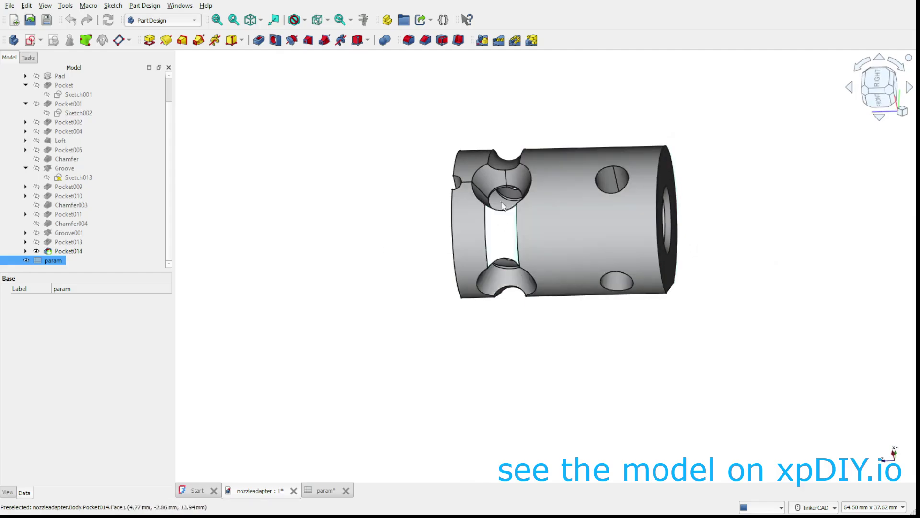
Stand the adapter upright to show its top bore and neck cutout, then face the slotted end
{"action": "right_click_drag", "start_coordinate": [501, 235], "coordinate": [742, 274]}
{"action": "middle_click_drag", "start_coordinate": [742, 274], "coordinate": [677, 219]}
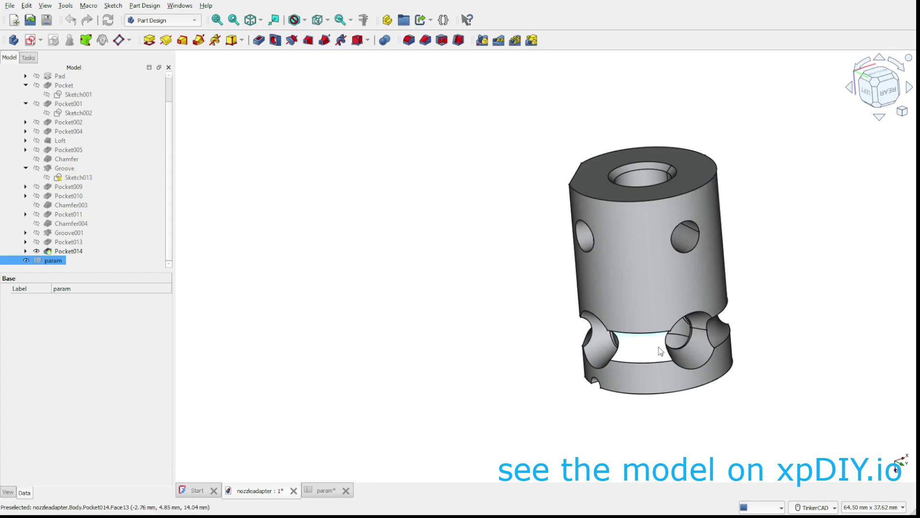
{"action": "right_click_drag", "start_coordinate": [677, 217], "coordinate": [668, 355]}
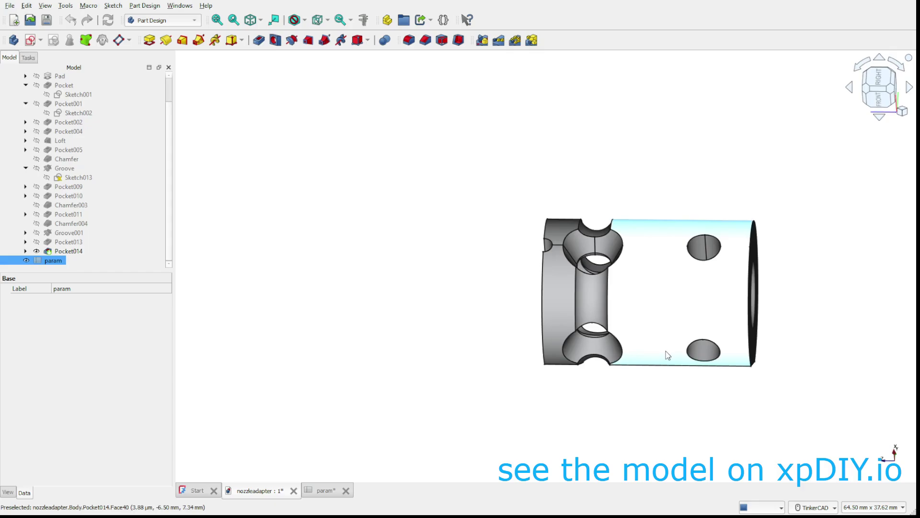
{"action": "mouse_move", "coordinate": [656, 343]}
{"action": "right_mouse_down"}
{"action": "mouse_move", "coordinate": [637, 335]}
{"action": "mouse_move", "coordinate": [638, 345]}
{"action": "right_mouse_up"}
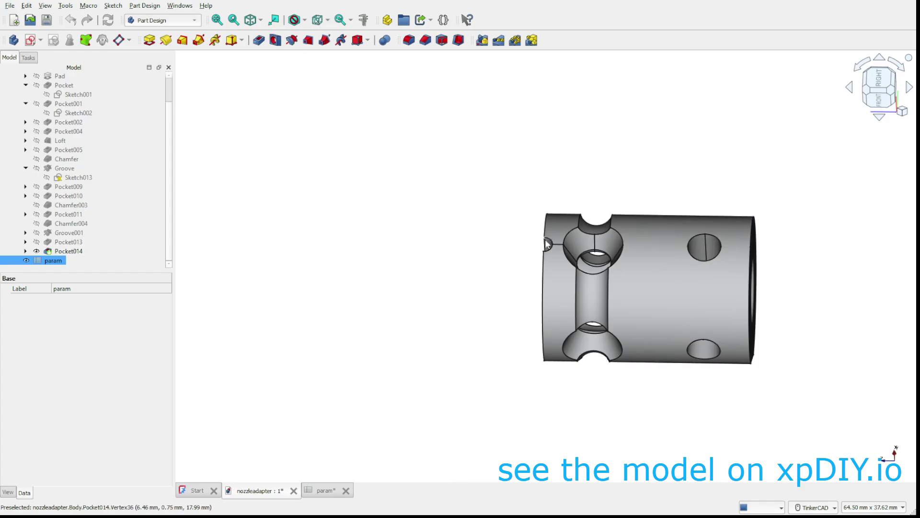
{"action": "middle_click_drag", "start_coordinate": [551, 361], "coordinate": [510, 325]}
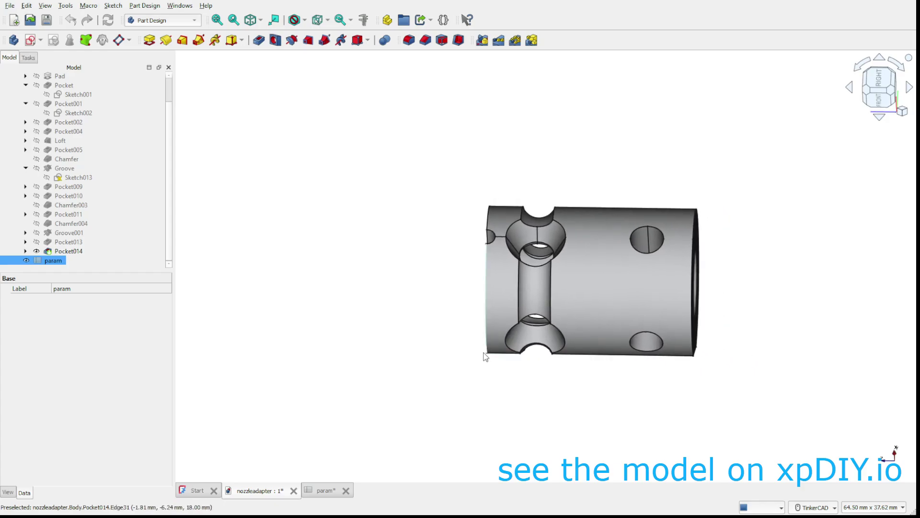
{"action": "middle_click_drag", "start_coordinate": [498, 361], "coordinate": [513, 361]}
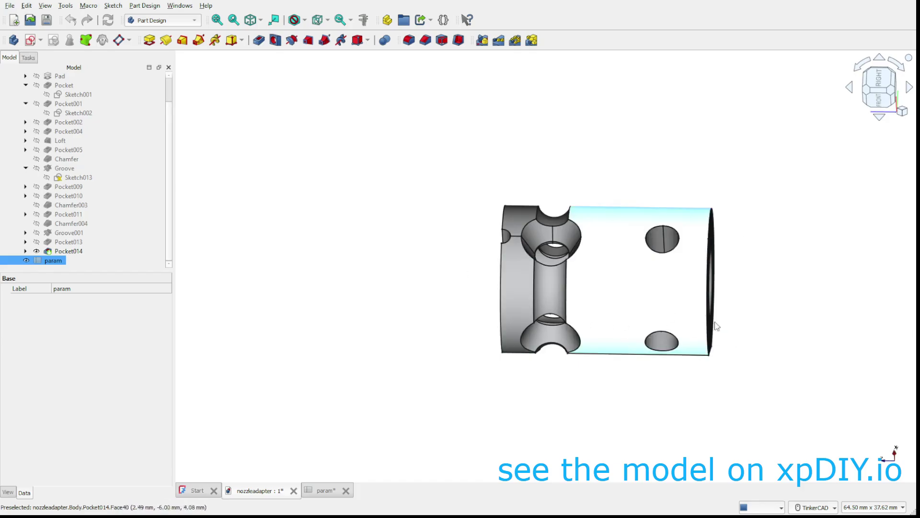
{"action": "right_click_drag", "start_coordinate": [544, 316], "coordinate": [654, 303]}
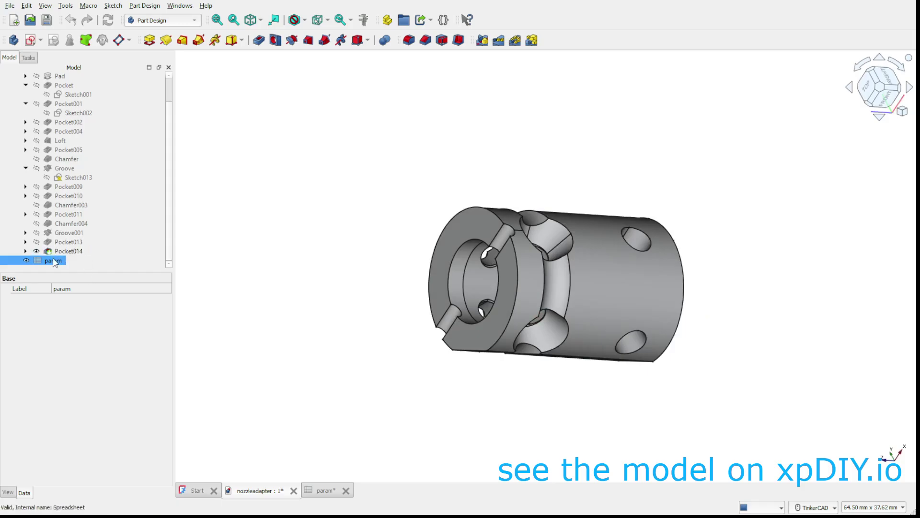
Show the param spreadsheet's nozzleDiag and motorShaftD parameters alongside the Pocket014 model
{"action": "left_click", "coordinate": [320, 491]}
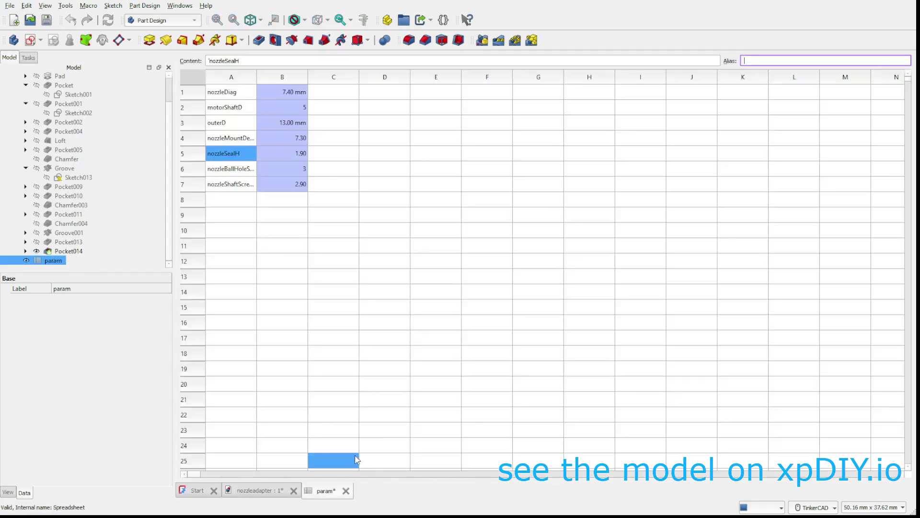
{"action": "left_click", "coordinate": [230, 99]}
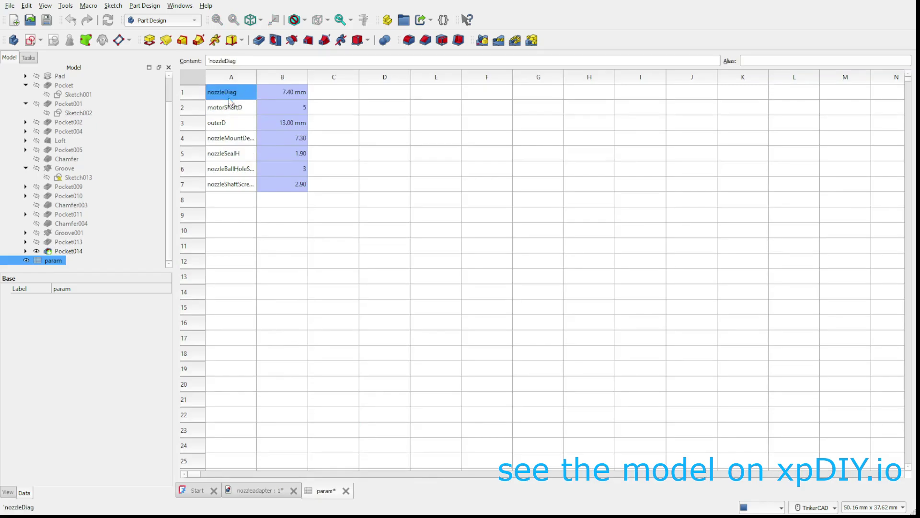
{"action": "left_click", "coordinate": [69, 251]}
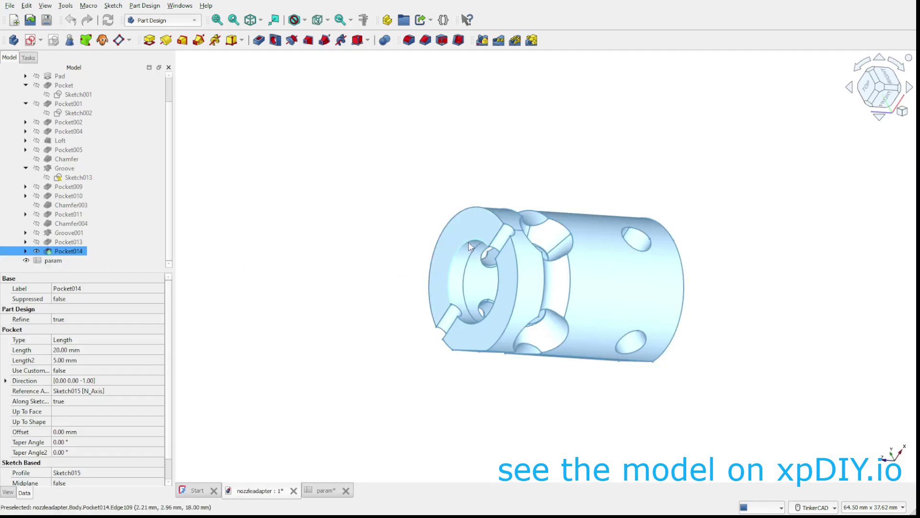
{"action": "right_click_drag", "start_coordinate": [503, 309], "coordinate": [469, 242]}
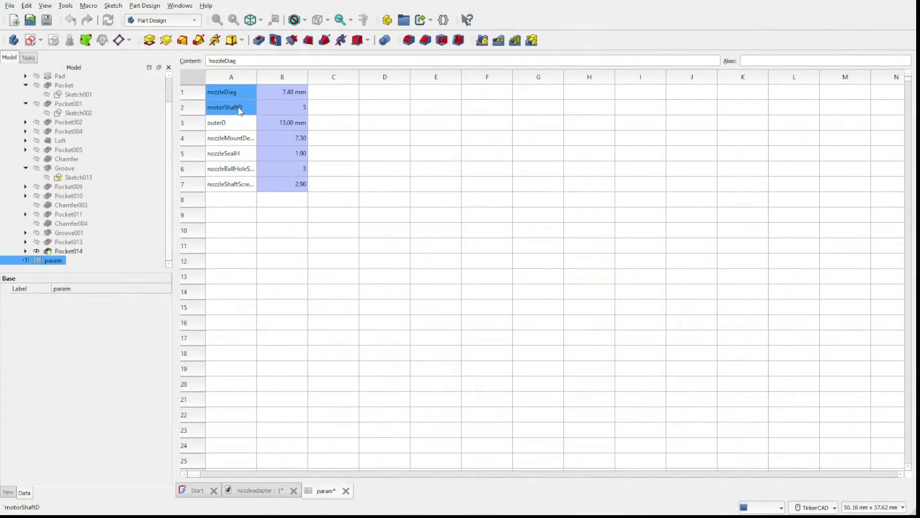
{"action": "left_click", "coordinate": [292, 108]}
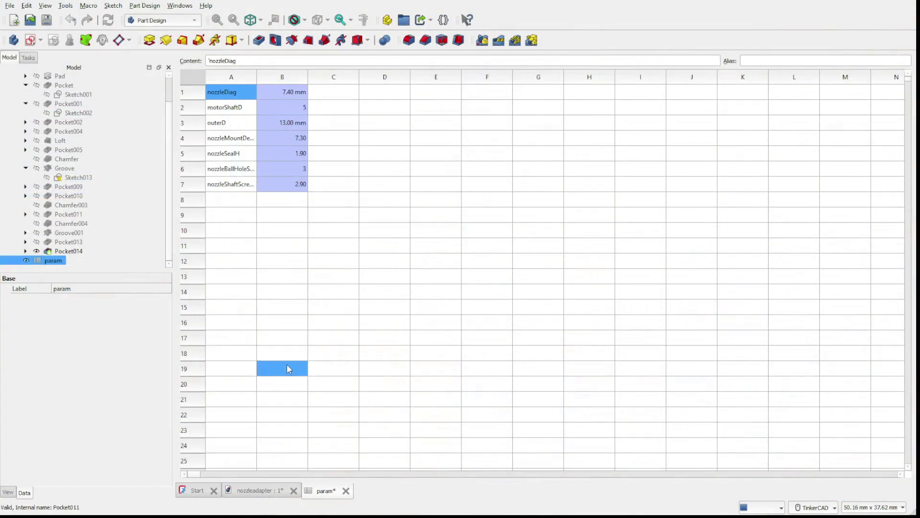
{"action": "left_click", "coordinate": [259, 491]}
{"action": "right_click_drag", "start_coordinate": [552, 288], "coordinate": [706, 326]}
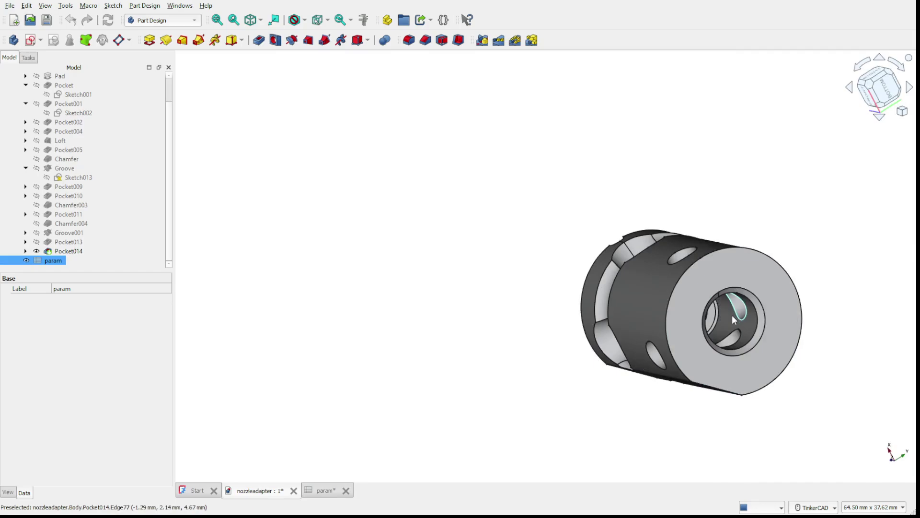
{"action": "right_click_drag", "start_coordinate": [747, 317], "coordinate": [699, 322]}
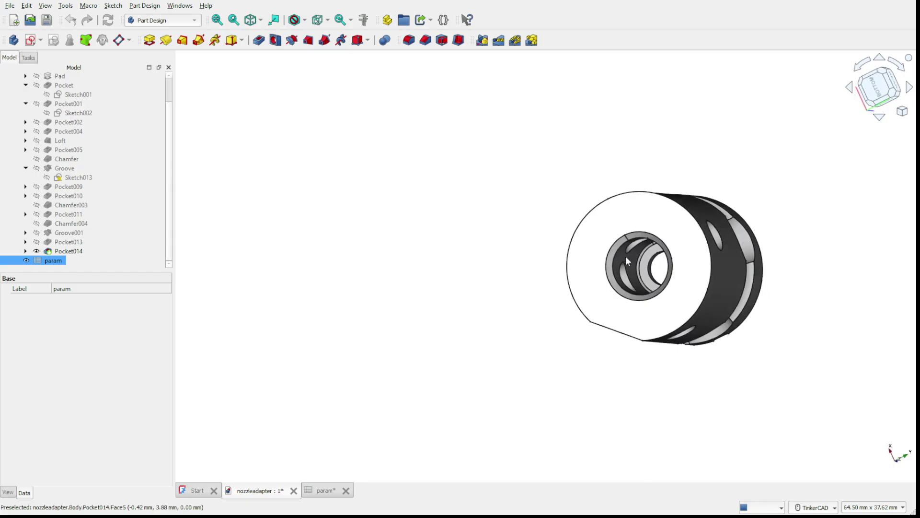
{"action": "left_click", "coordinate": [320, 494]}
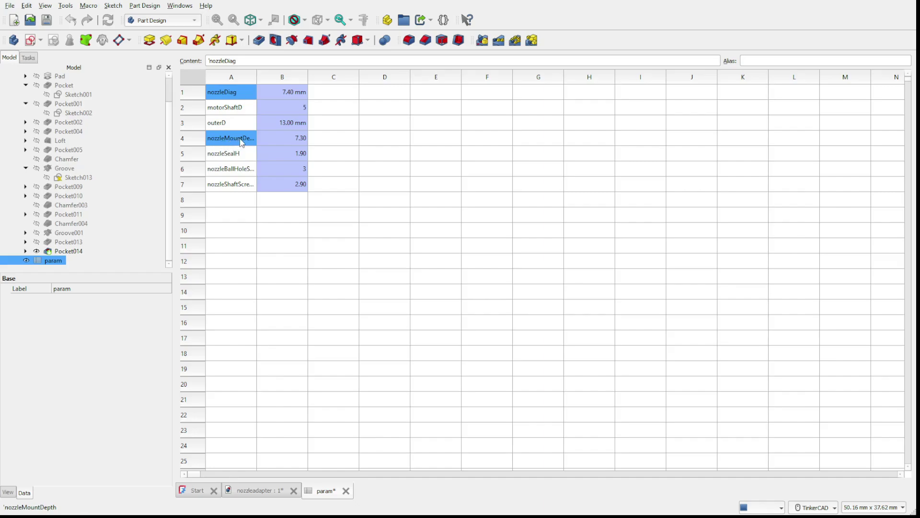
Widen spreadsheet column A to show full parameter names, then orbit the adapter model
{"action": "left_click_drag", "start_coordinate": [257, 75], "coordinate": [279, 75]}
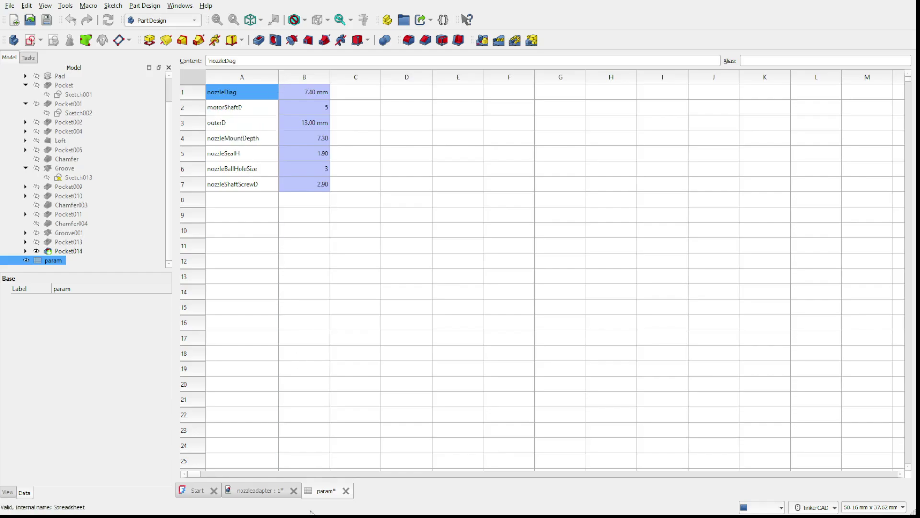
{"action": "left_click", "coordinate": [246, 491]}
{"action": "right_click_drag", "start_coordinate": [612, 260], "coordinate": [695, 246]}
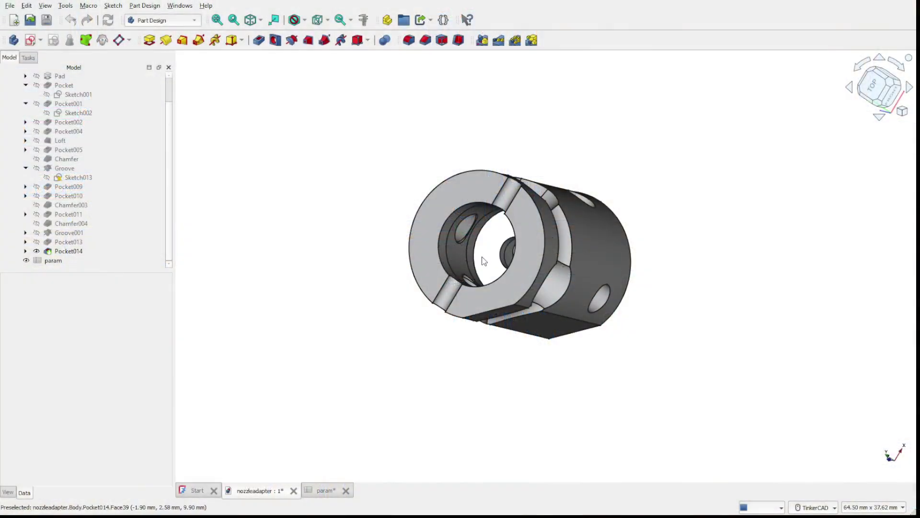
Pan and tilt the adapter to reveal its bore, then show the param spreadsheet again
{"action": "middle_click_drag", "start_coordinate": [487, 259], "coordinate": [509, 244]}
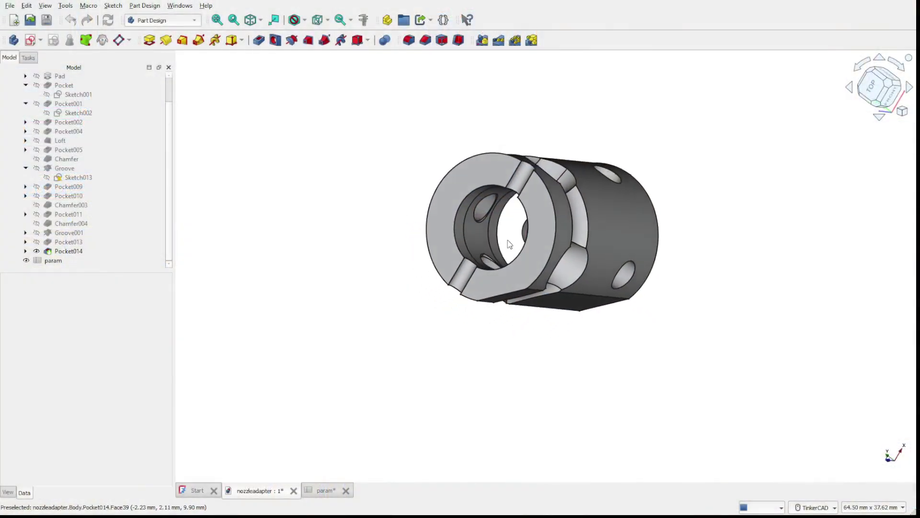
{"action": "mouse_move", "coordinate": [497, 228]}
{"action": "right_mouse_down"}
{"action": "mouse_move", "coordinate": [517, 201]}
{"action": "mouse_move", "coordinate": [496, 221]}
{"action": "right_mouse_up"}
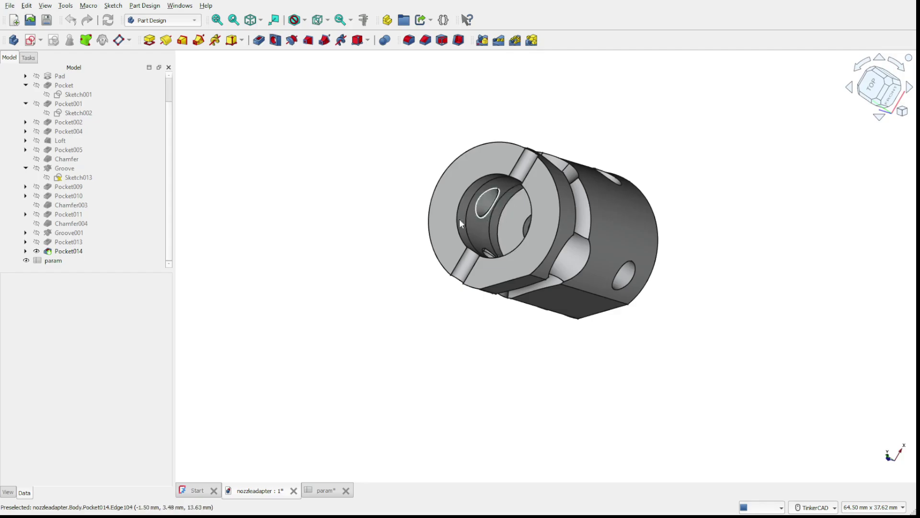
{"action": "left_click", "coordinate": [326, 491]}
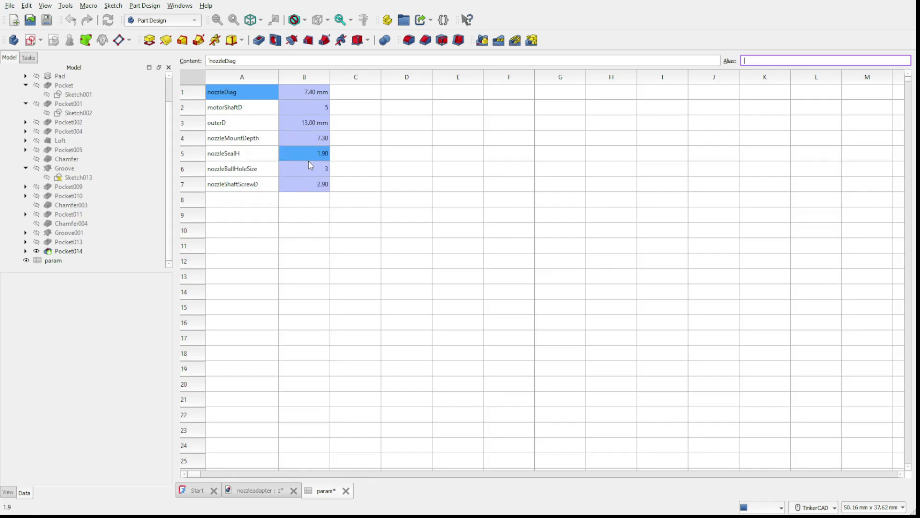
Highlight nozzleBallHoleSize, then turn the adapter model to show its side ball holes and slotted end
{"action": "left_click_drag", "start_coordinate": [308, 163], "coordinate": [262, 176]}
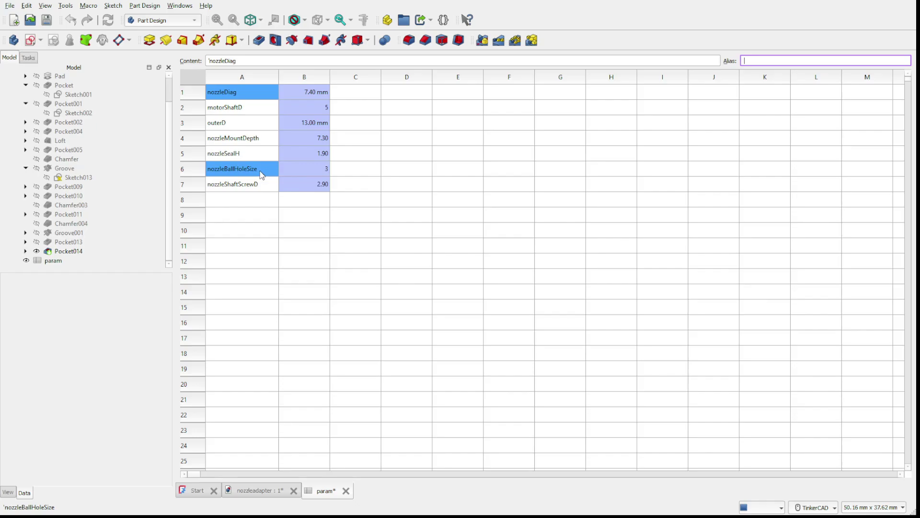
{"action": "left_click", "coordinate": [263, 490]}
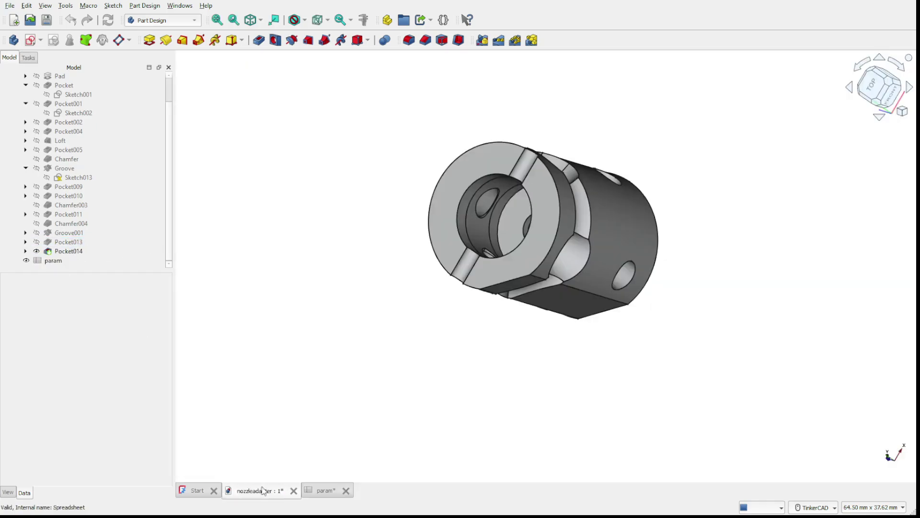
{"action": "right_click_drag", "start_coordinate": [593, 214], "coordinate": [556, 249]}
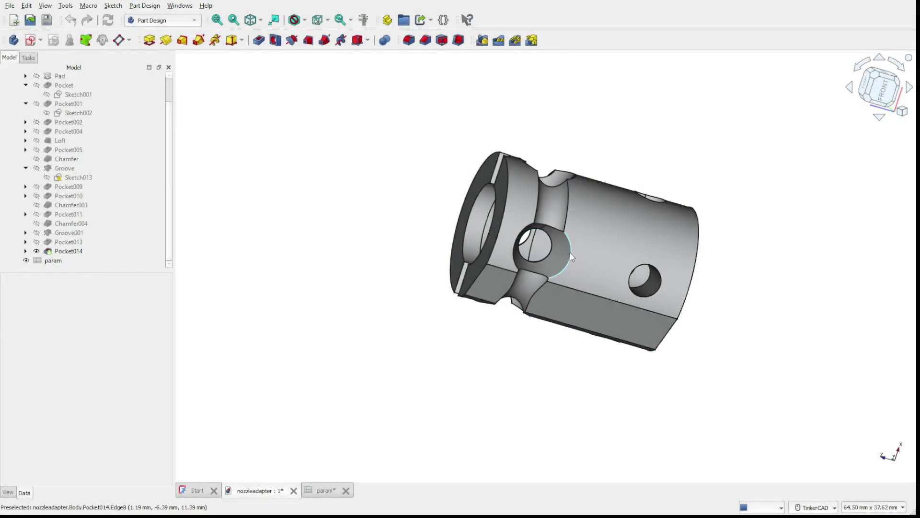
{"action": "middle_click_drag", "start_coordinate": [566, 249], "coordinate": [630, 229]}
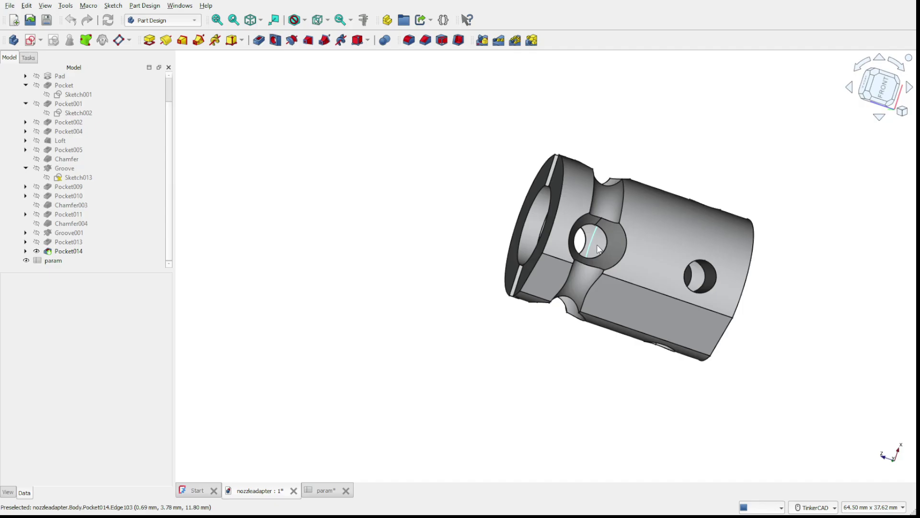
{"action": "middle_click_drag", "start_coordinate": [602, 246], "coordinate": [631, 242]}
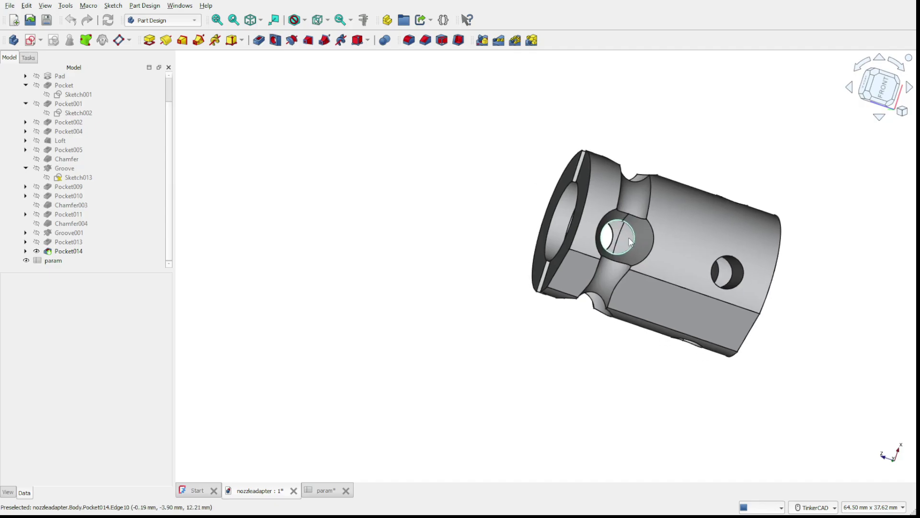
{"action": "middle_click_drag", "start_coordinate": [688, 201], "coordinate": [570, 221]}
{"action": "left_click", "coordinate": [130, 253]}
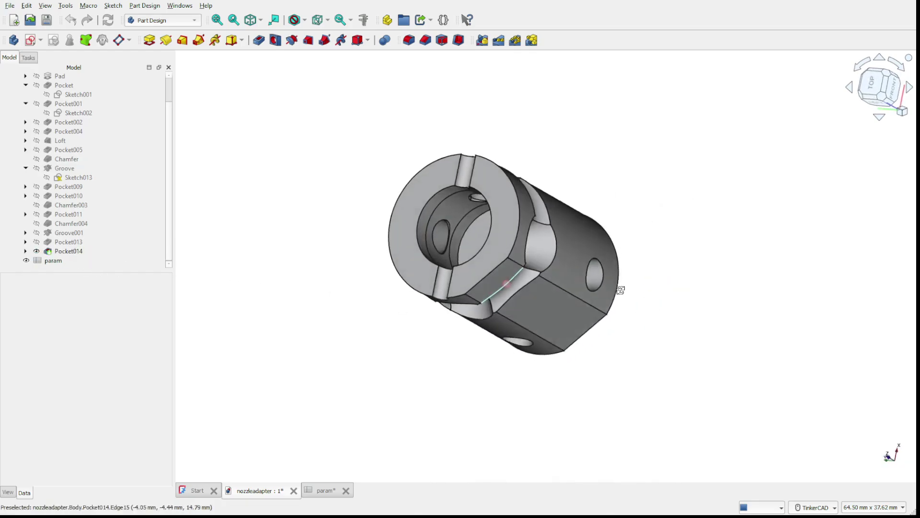